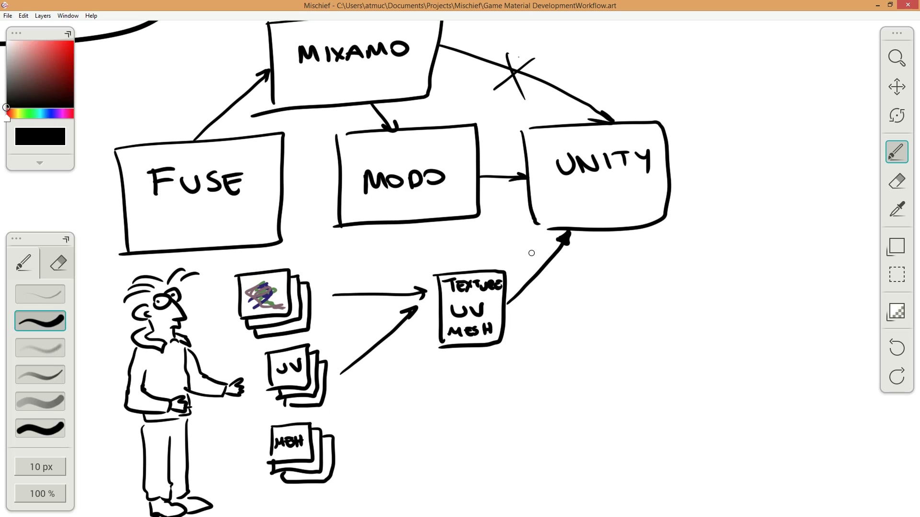
Draw a small rectangular tab at the top of the MODO box and zoom in on it.
mouse_move(371, 133)
left_mouse_down()
mouse_move(409, 152)
mouse_move(426, 130)
mouse_move(419, 149)
mouse_move(509, 113)
left_mouse_up()
key("z")
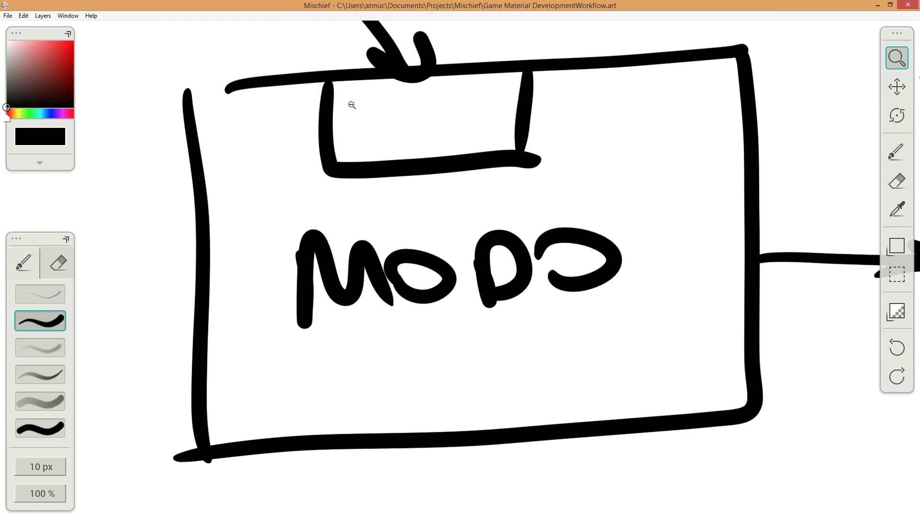
key("b")
Handwrite 'Fbx IMPORTER' inside the tab, then zoom out to the whole diagram.
mouse_move(353, 96)
left_mouse_down()
mouse_move(350, 111)
mouse_move(364, 90)
left_mouse_up()
left_click_drag(351, 102, 390, 106)
mouse_move(382, 106)
left_mouse_down()
mouse_move(389, 95)
mouse_move(383, 109)
left_mouse_up()
left_click_drag(409, 94, 411, 107)
mouse_move(420, 106)
left_mouse_down()
mouse_move(425, 96)
mouse_move(454, 97)
left_mouse_up()
left_click_drag(465, 92, 472, 93)
left_click_drag(475, 92, 488, 90)
left_click_drag(483, 91, 484, 101)
left_click_drag(494, 92, 500, 103)
left_click_drag(500, 91, 512, 102)
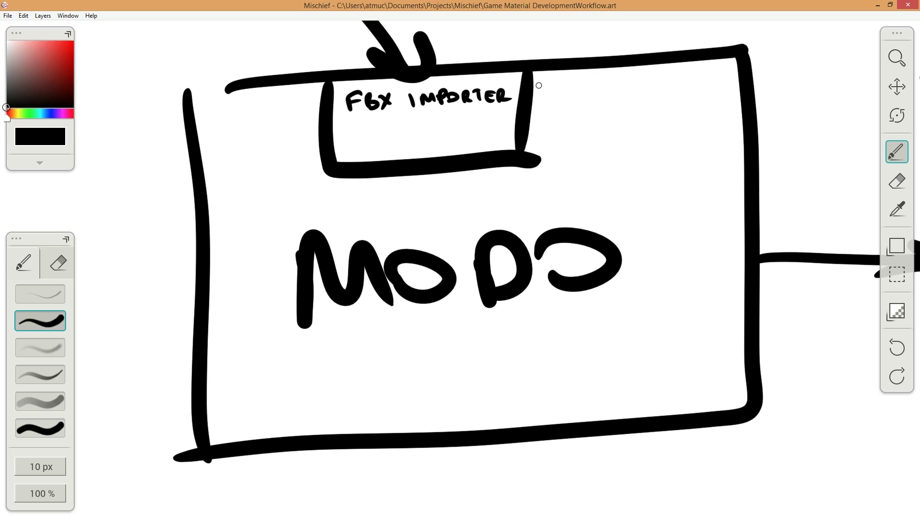
left_click(897, 57)
left_click_drag(475, 163, 372, 205)
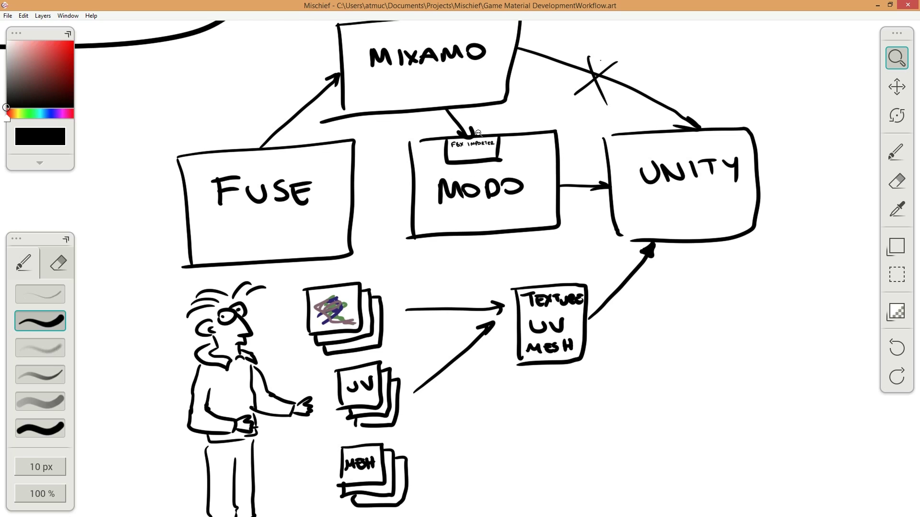
Draw two short parallel crossbars across the MIXAMO-to-MODO arrow with the Brush.
left_click(896, 157)
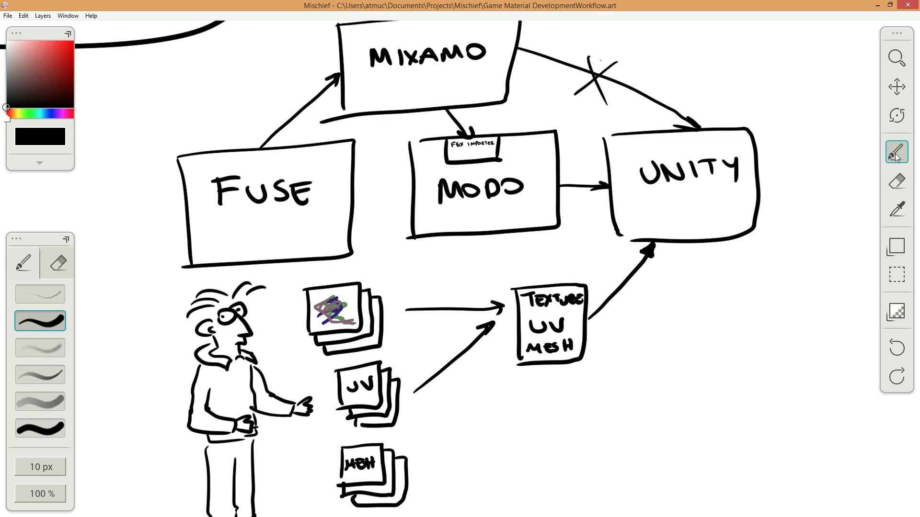
left_click_drag(430, 123, 490, 114)
left_click_drag(428, 120, 488, 112)
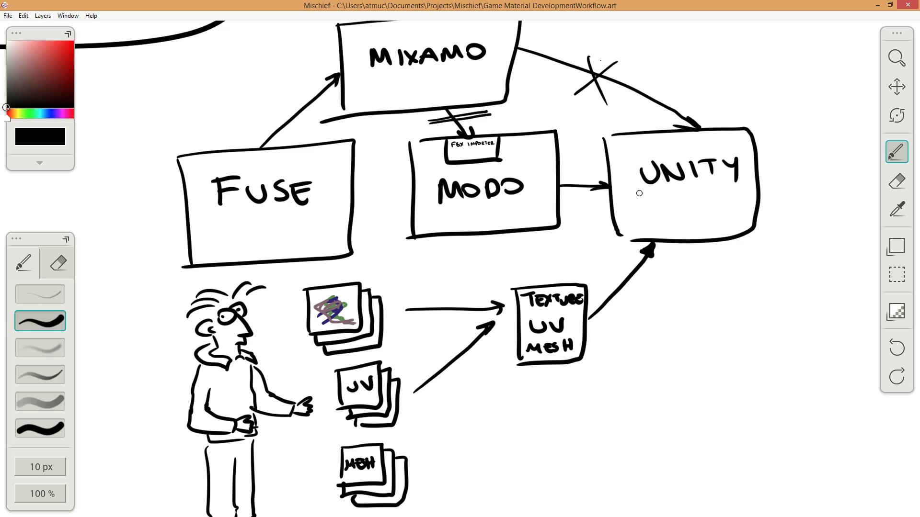
Zoom in on UNITY's left edge and draw a tall narrow box where the MODO arrow arrives.
left_click(897, 58)
left_click_drag(615, 182, 716, 173)
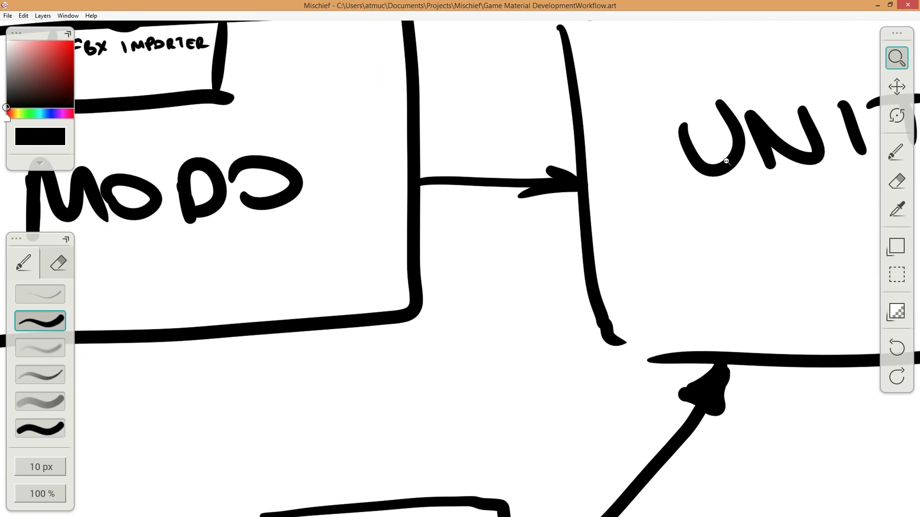
left_click(896, 152)
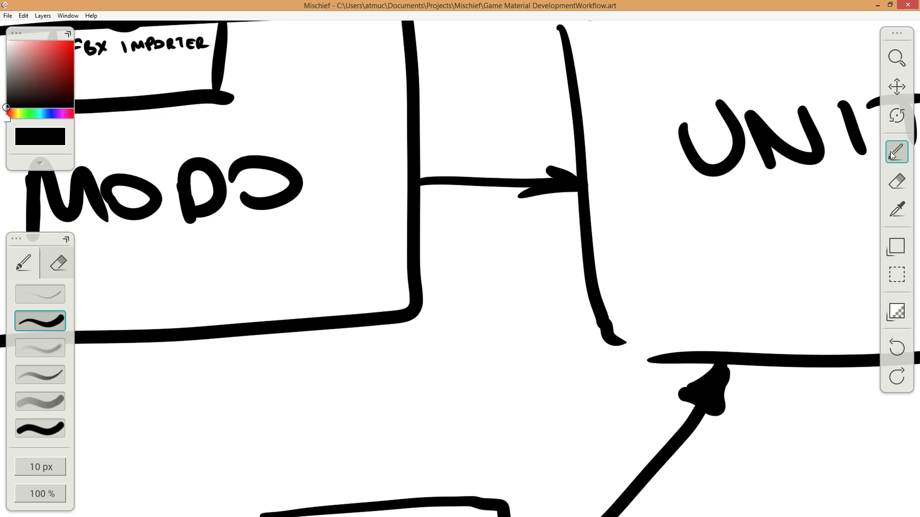
left_click_drag(580, 99, 645, 128)
mouse_move(643, 172)
left_mouse_down()
mouse_move(644, 258)
mouse_move(596, 260)
left_mouse_up()
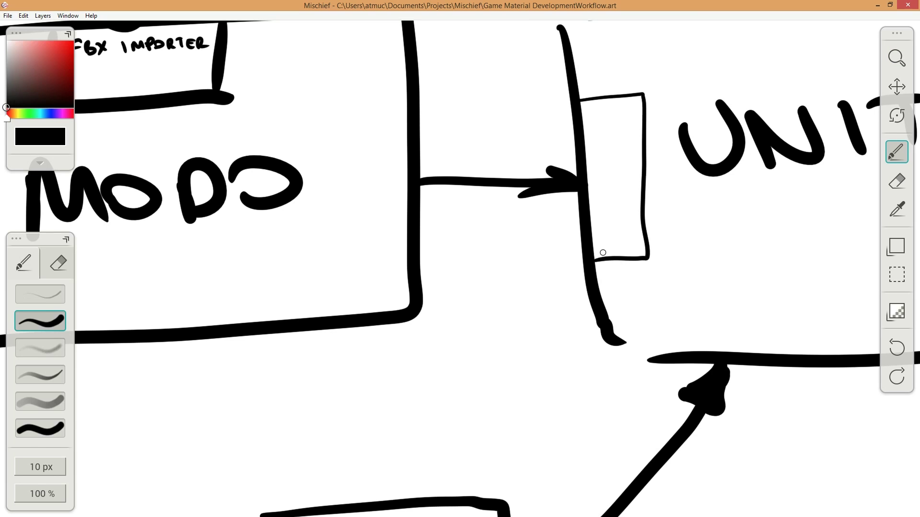
Write 'lxo importer' inside the narrow box, then zoom out to the surrounding boxes.
left_click_drag(592, 117, 595, 133)
mouse_move(602, 122)
left_mouse_down()
mouse_move(612, 133)
mouse_move(604, 133)
left_mouse_up()
mouse_move(624, 124)
left_mouse_down()
mouse_move(598, 158)
mouse_move(635, 158)
left_mouse_up()
left_click_drag(630, 149, 659, 142)
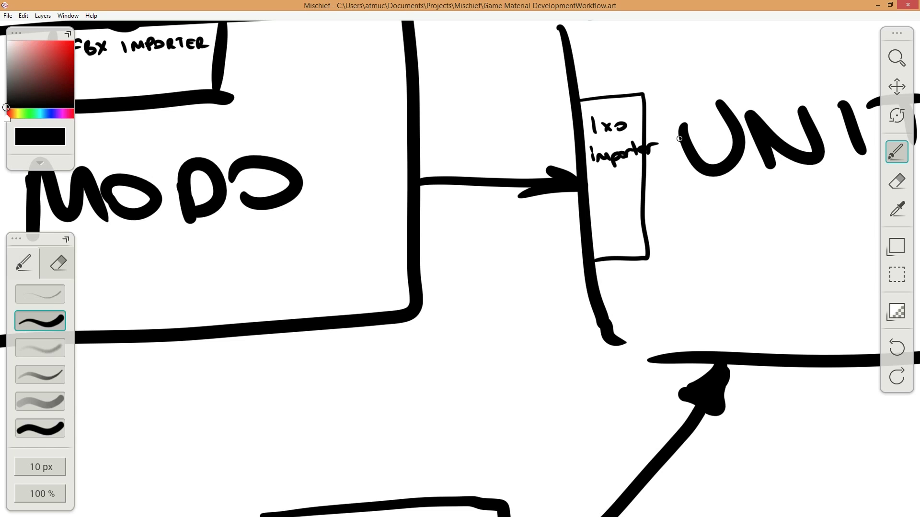
left_click(896, 57)
mouse_move(608, 175)
left_mouse_down()
mouse_move(515, 260)
mouse_move(525, 245)
left_mouse_up()
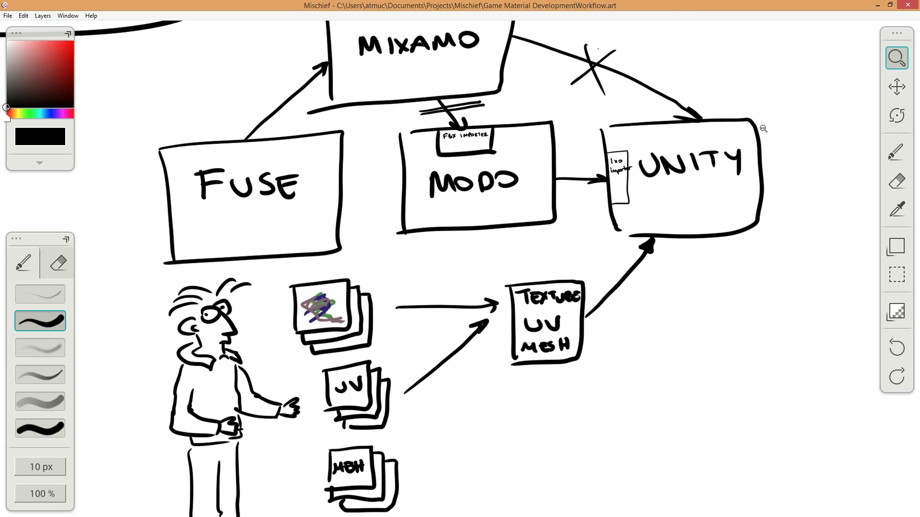
Zoom into the UNITY box, handwrite 'SHADER' under its title, then zoom back out.
scroll(542, 233, "down", 4)
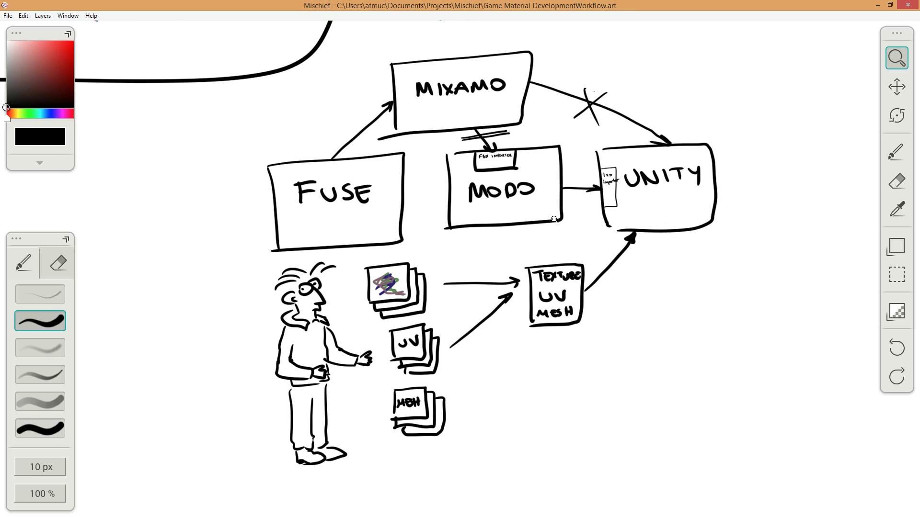
left_click(897, 152)
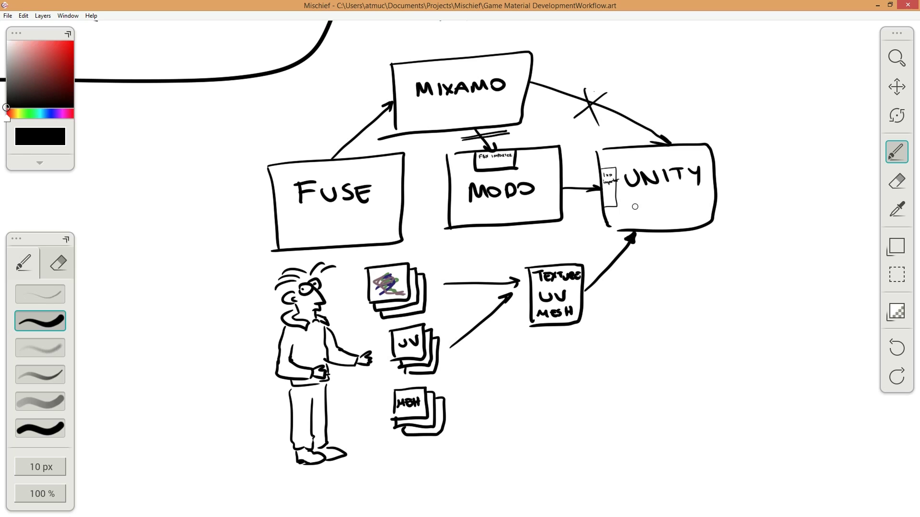
left_click(896, 57)
left_click_drag(660, 199, 824, 144)
left_click(897, 151)
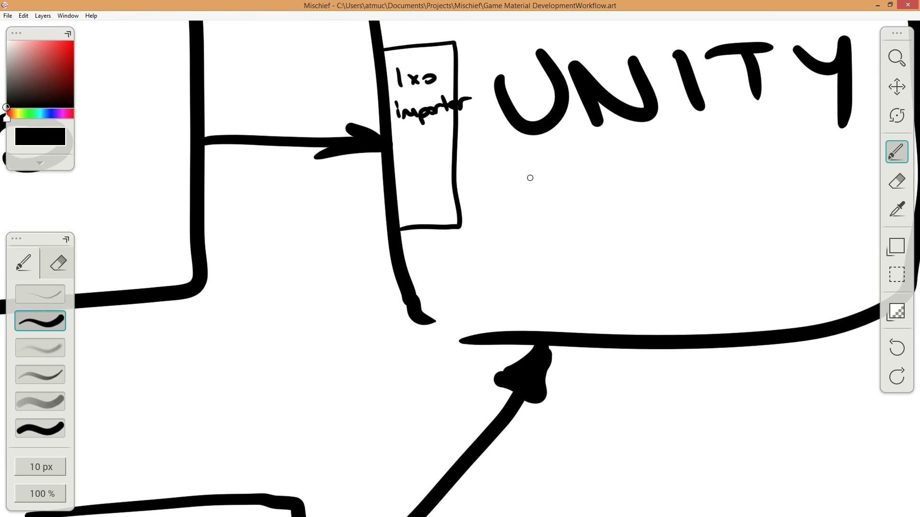
mouse_move(530, 178)
left_mouse_down()
mouse_move(508, 202)
mouse_move(537, 203)
left_mouse_up()
mouse_move(552, 181)
left_mouse_down()
mouse_move(554, 202)
mouse_move(552, 191)
left_mouse_up()
mouse_move(562, 201)
left_mouse_down()
mouse_move(575, 192)
mouse_move(585, 201)
left_mouse_up()
mouse_move(586, 184)
left_mouse_down()
mouse_move(587, 201)
mouse_move(621, 197)
left_mouse_up()
mouse_move(606, 184)
left_mouse_down()
mouse_move(623, 181)
mouse_move(619, 191)
left_mouse_up()
left_click_drag(626, 183, 625, 199)
left_click_drag(625, 181, 650, 192)
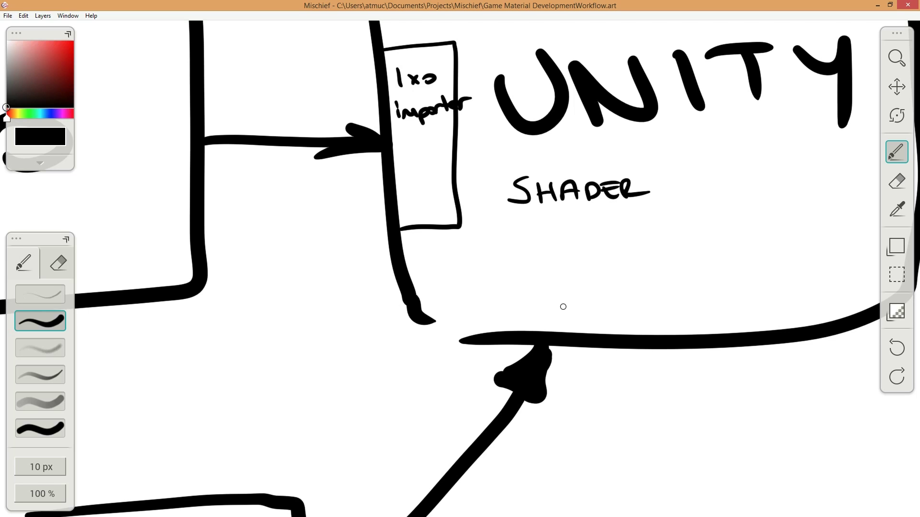
left_click(896, 57)
left_click_drag(533, 214, 376, 313)
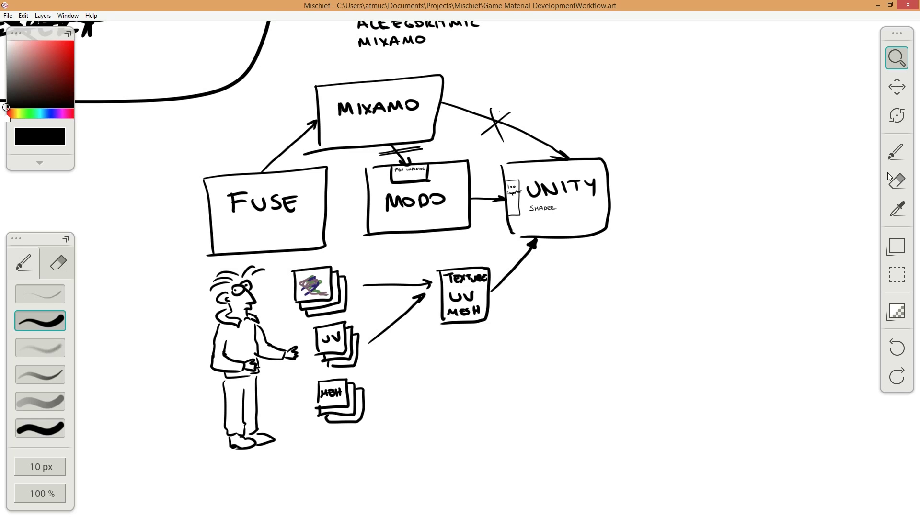
Loop around FUSE, MIXAMO, the Fbx importer tab and the TEXTURE UV MESH box, touching up MODO's arrow tip.
left_click(896, 152)
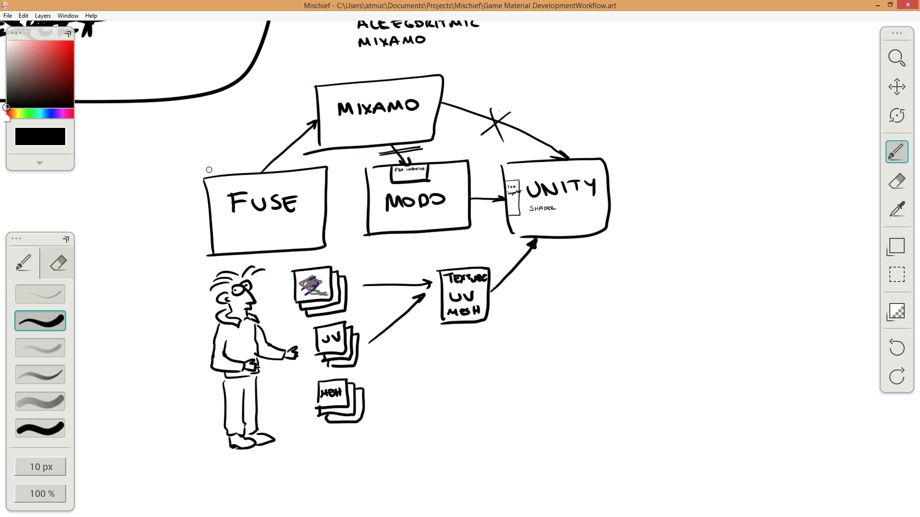
mouse_move(197, 171)
left_mouse_down()
mouse_move(284, 157)
mouse_move(339, 169)
mouse_move(341, 242)
mouse_move(286, 260)
mouse_move(219, 261)
mouse_move(184, 222)
mouse_move(207, 165)
left_mouse_up()
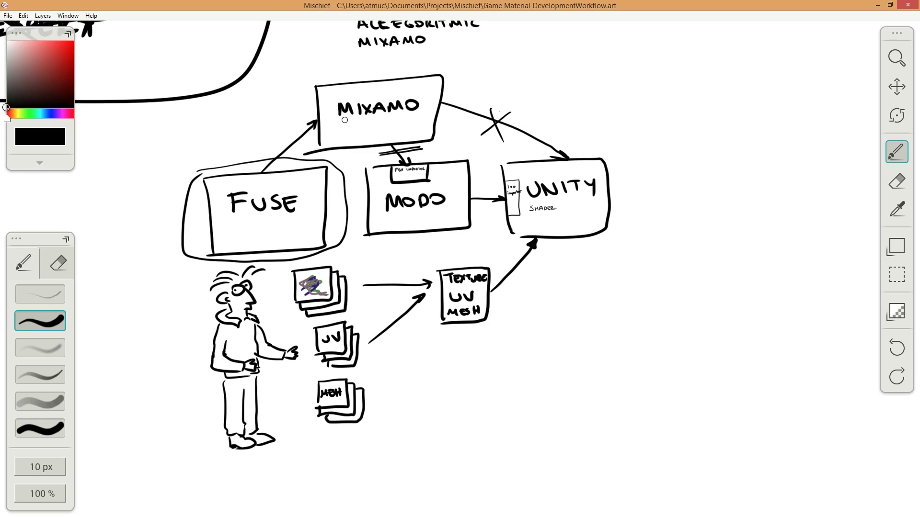
mouse_move(280, 135)
left_mouse_down()
mouse_move(344, 159)
mouse_move(416, 148)
mouse_move(464, 94)
mouse_move(436, 68)
mouse_move(273, 105)
left_mouse_up()
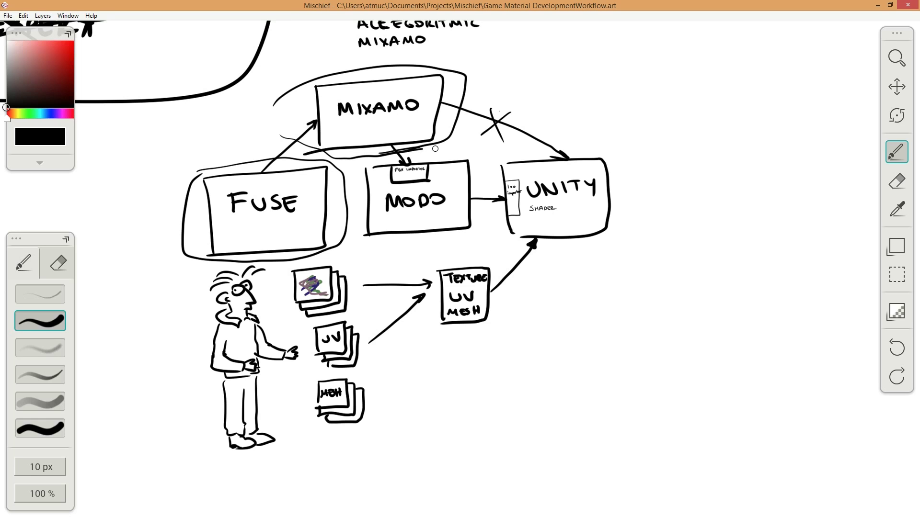
left_click_drag(418, 152, 427, 156)
mouse_move(385, 161)
left_mouse_down()
mouse_move(416, 190)
mouse_move(444, 173)
mouse_move(386, 157)
left_mouse_up()
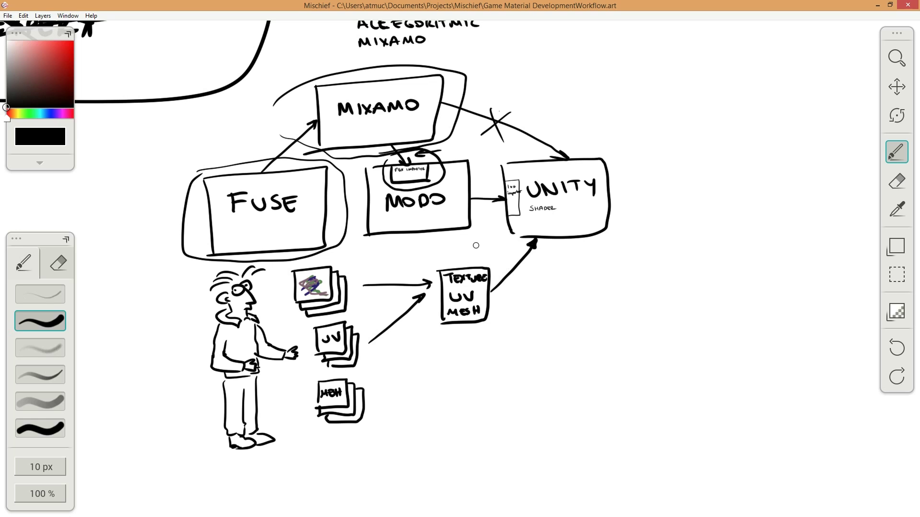
mouse_move(480, 256)
left_mouse_down()
mouse_move(448, 345)
mouse_move(483, 260)
left_mouse_up()
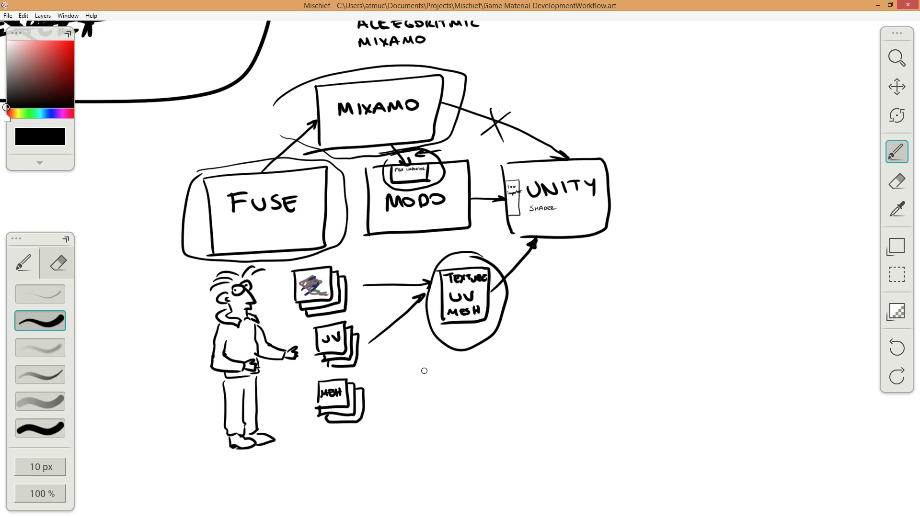
Handwrite 'SUBSTANCE DESIGNER' on the first line below the circled box.
mouse_move(425, 369)
left_mouse_down()
mouse_move(413, 382)
mouse_move(443, 370)
mouse_move(449, 382)
mouse_move(501, 382)
mouse_move(514, 367)
mouse_move(537, 381)
mouse_move(536, 368)
left_mouse_up()
mouse_move(555, 367)
left_mouse_down()
mouse_move(556, 380)
mouse_move(580, 366)
mouse_move(580, 377)
left_mouse_up()
mouse_move(591, 367)
left_mouse_down()
mouse_move(591, 379)
mouse_move(622, 378)
mouse_move(631, 365)
mouse_move(663, 375)
left_mouse_up()
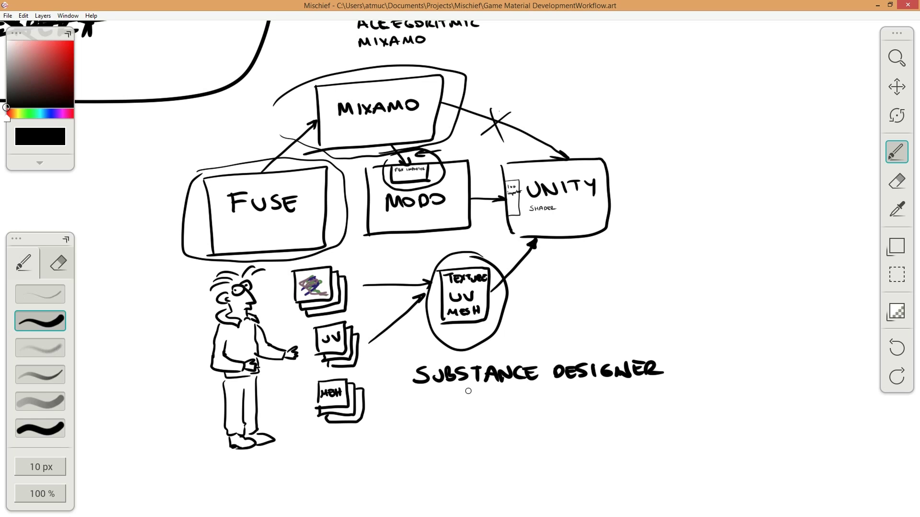
Handwrite 'SUBSTANCE PAINTER' on a second line underneath.
left_click_drag(420, 400, 417, 413)
mouse_move(429, 402)
left_mouse_down()
mouse_move(439, 413)
mouse_move(444, 403)
left_mouse_up()
left_click_drag(448, 402, 454, 407)
mouse_move(463, 401)
left_mouse_down()
mouse_move(458, 406)
mouse_move(479, 399)
left_mouse_up()
mouse_move(472, 399)
left_mouse_down()
mouse_move(473, 413)
mouse_move(494, 413)
left_mouse_up()
mouse_move(497, 413)
left_mouse_down()
mouse_move(511, 402)
mouse_move(518, 410)
left_mouse_up()
mouse_move(527, 402)
left_mouse_down()
mouse_move(526, 414)
mouse_move(533, 407)
left_mouse_up()
left_click_drag(557, 401, 560, 408)
mouse_move(565, 413)
left_mouse_down()
mouse_move(575, 399)
mouse_move(585, 413)
left_mouse_up()
left_click_drag(575, 407, 583, 407)
mouse_move(590, 401)
left_mouse_down()
mouse_move(591, 412)
mouse_move(627, 400)
left_mouse_up()
mouse_move(621, 400)
left_mouse_down()
mouse_move(633, 410)
mouse_move(642, 397)
left_mouse_up()
left_click_drag(627, 404, 638, 404)
mouse_move(647, 399)
left_mouse_down()
mouse_move(646, 411)
mouse_move(664, 410)
left_mouse_up()
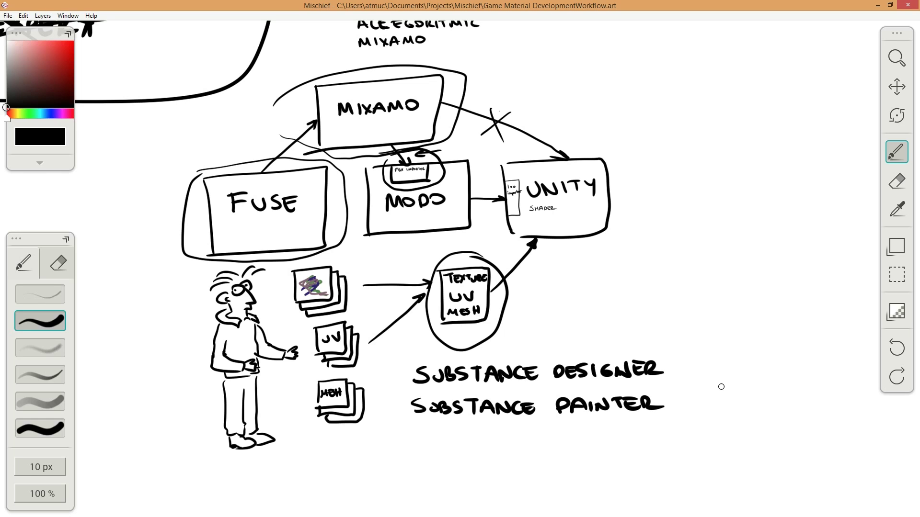